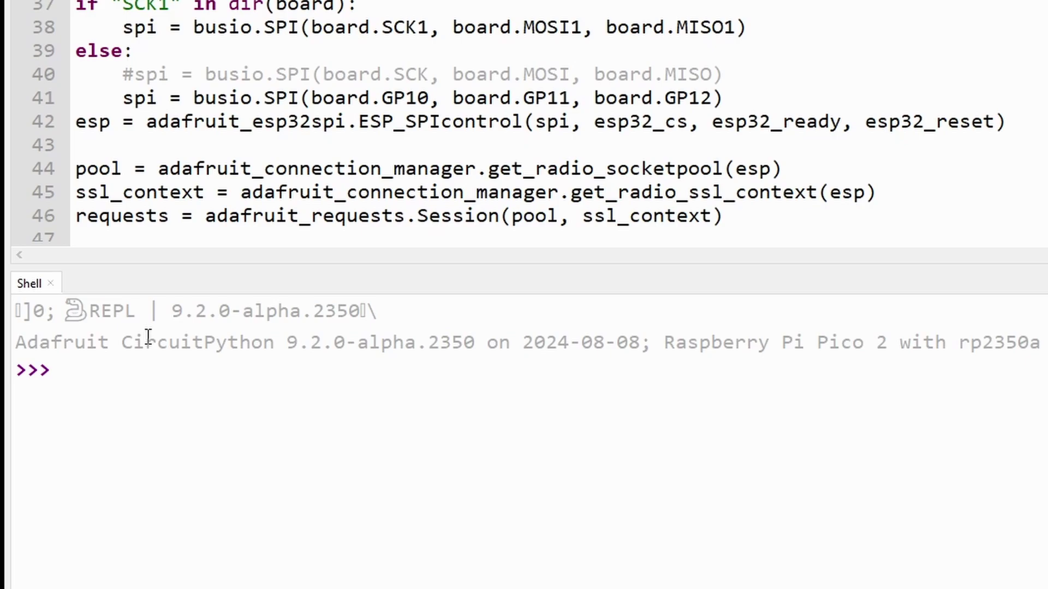
# Step: Highlight the CircuitPython version and rp2350 chip name in the banner, then restart the shell
pyautogui.moveTo(121, 342); pyautogui.dragTo(474, 342)
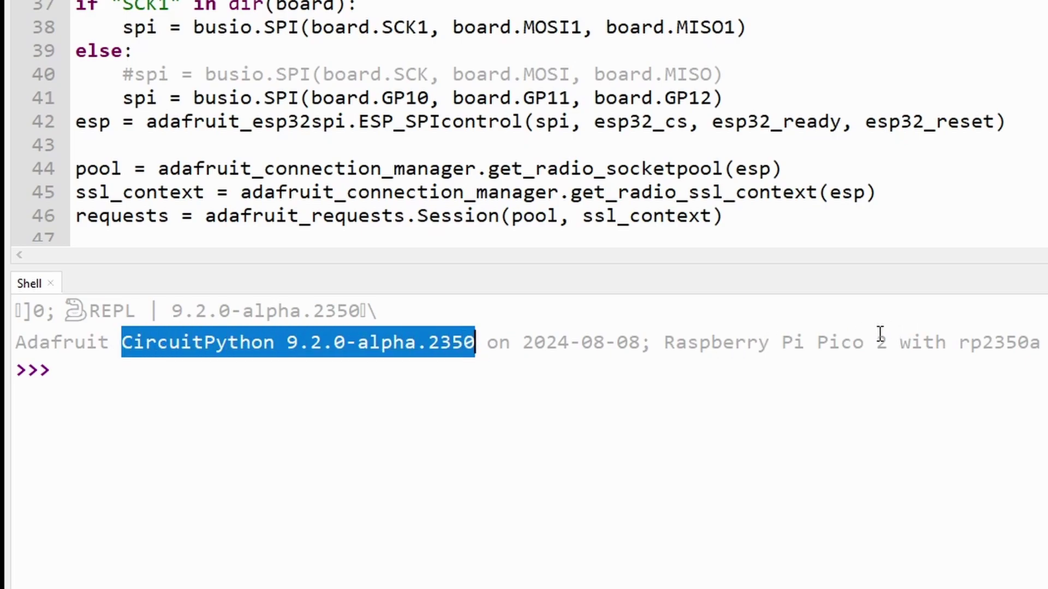
pyautogui.moveTo(959, 343); pyautogui.dragTo(1030, 343)
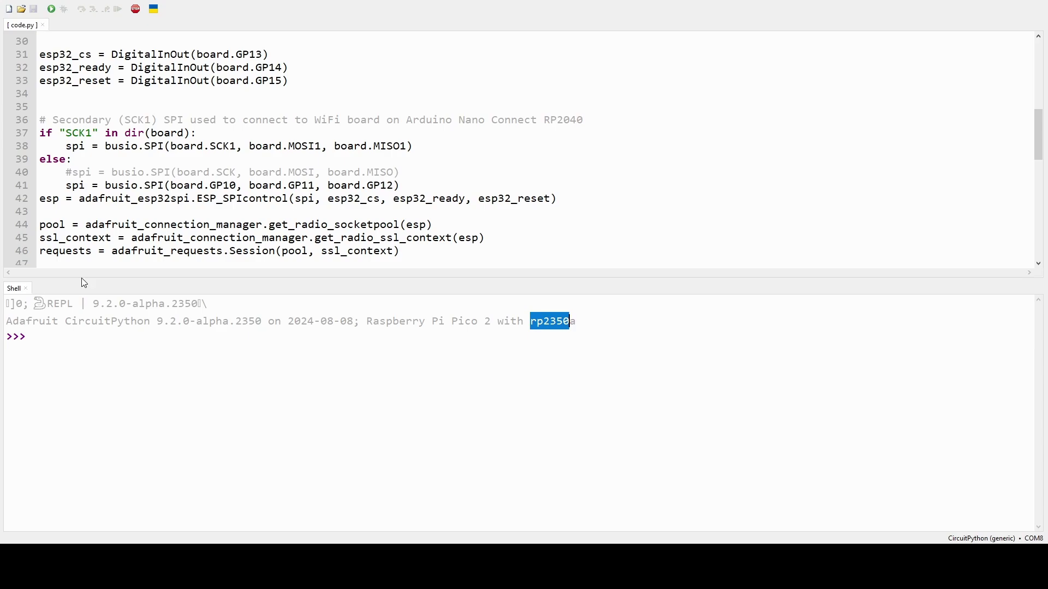
pyautogui.click(135, 9)
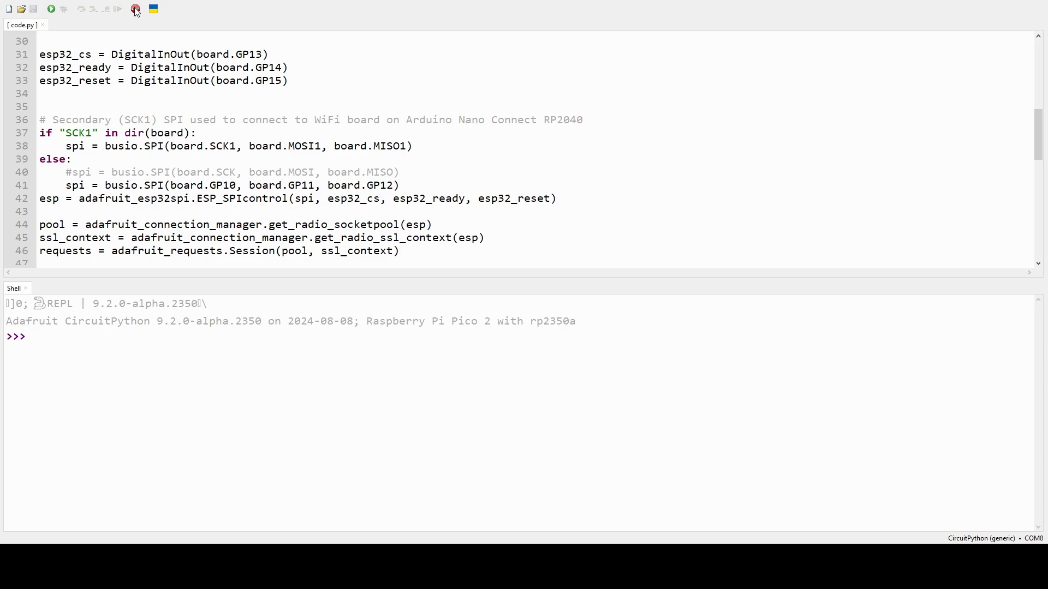
# Step: Run code.py and stop it once it gets stuck failing to join NETGEAR69
pyautogui.click(50, 10)
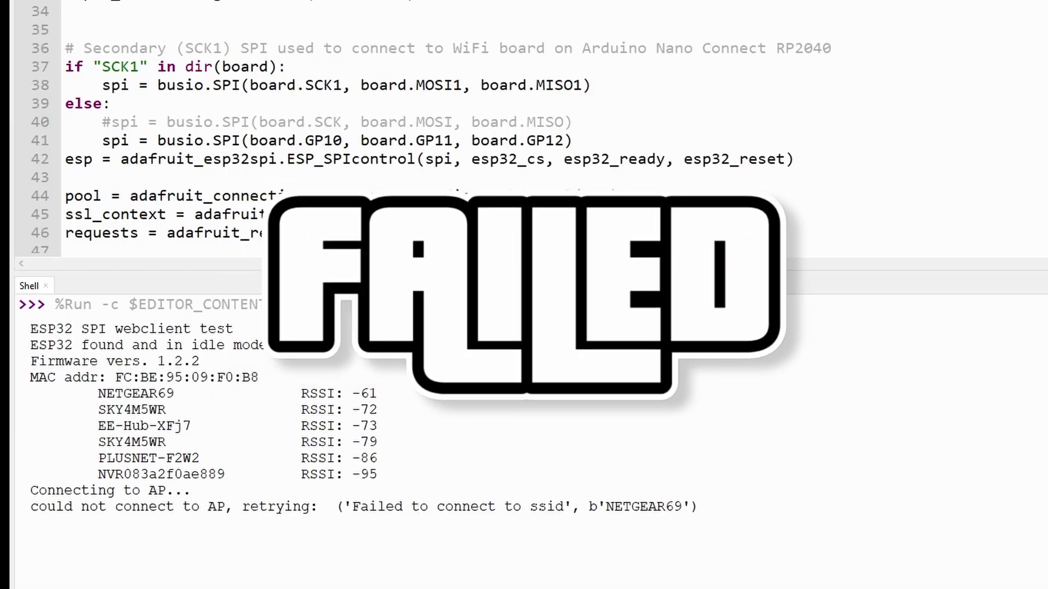
pyautogui.click(136, 9)
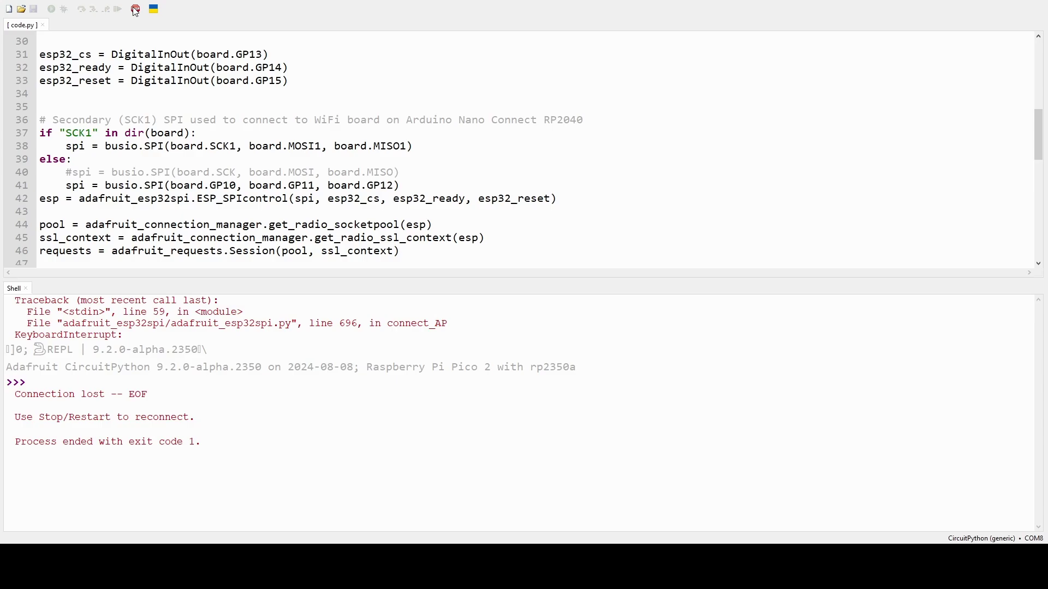
# Step: Reconnect the shell to the Pico 2 and rerun the WiFi test script
pyautogui.click(135, 10)
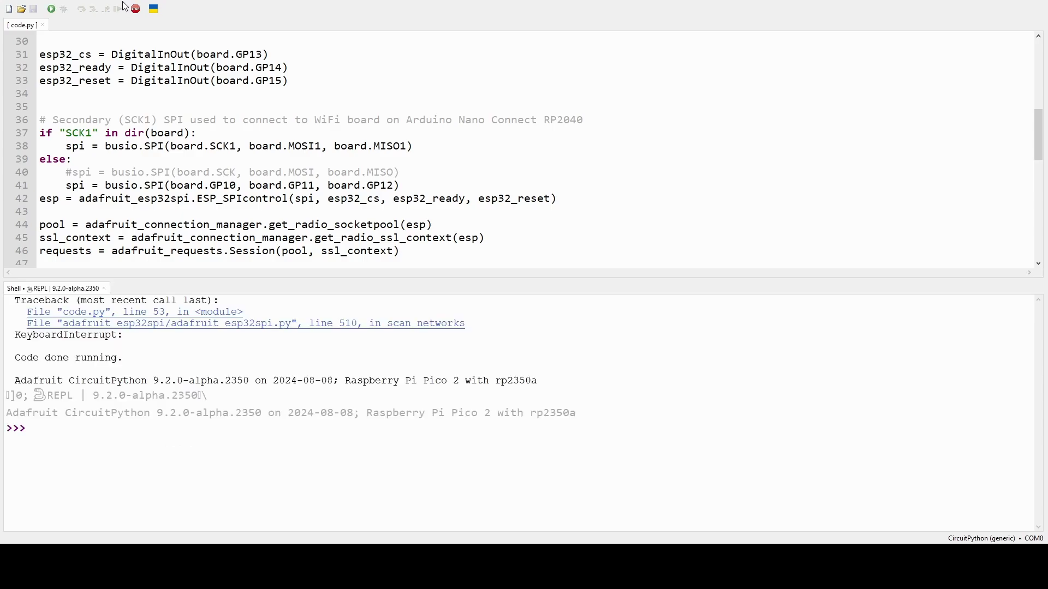
pyautogui.click(51, 10)
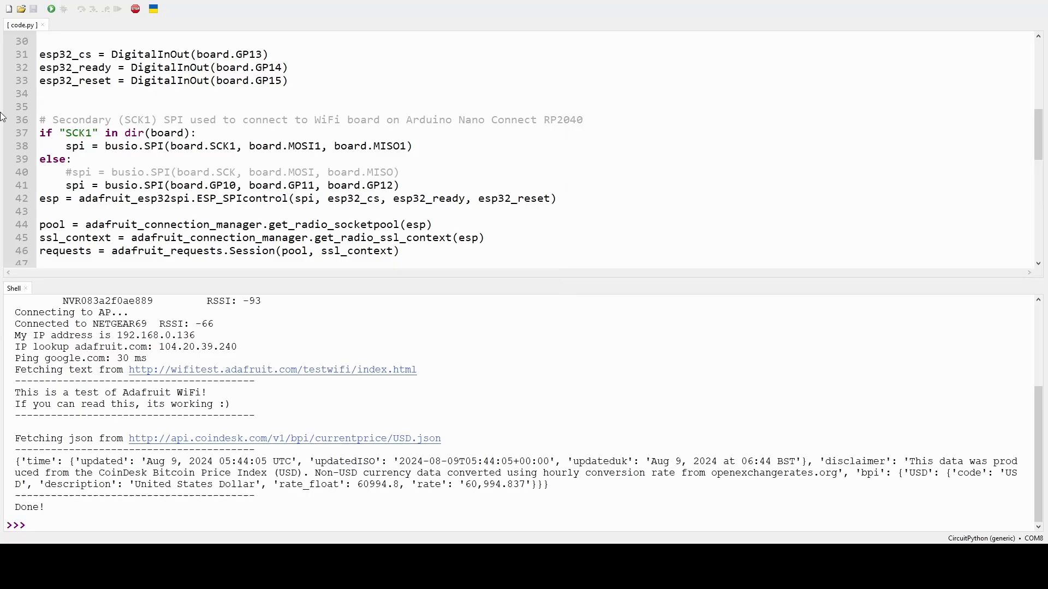
# Step: Highlight the adafruit.com IP lookup, google.com ping time, fetched test text and JSON fetch lines
pyautogui.moveTo(238, 345); pyautogui.dragTo(4, 350)
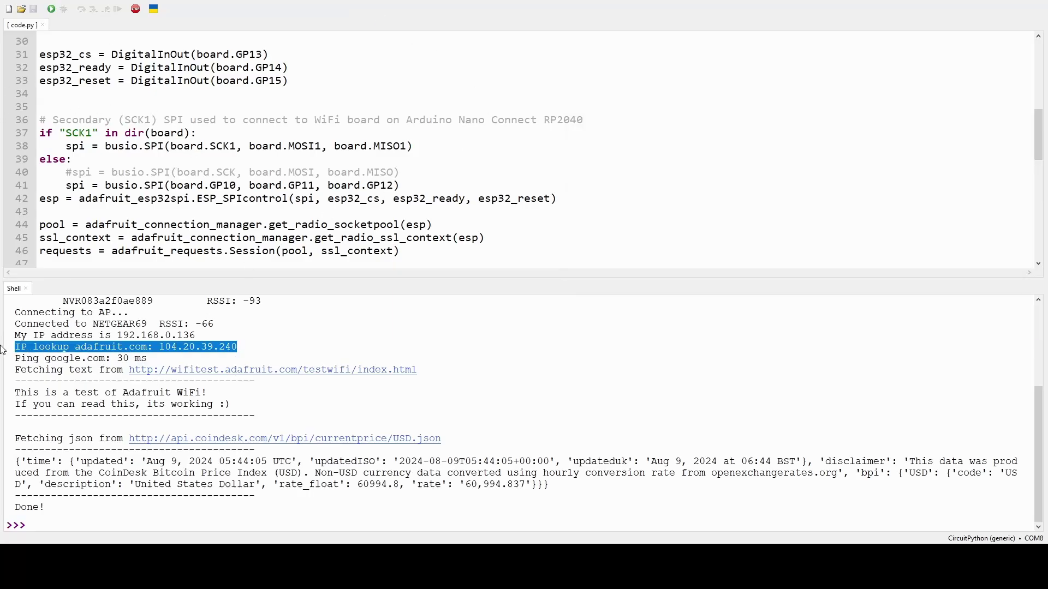
pyautogui.moveTo(148, 359); pyautogui.dragTo(21, 359)
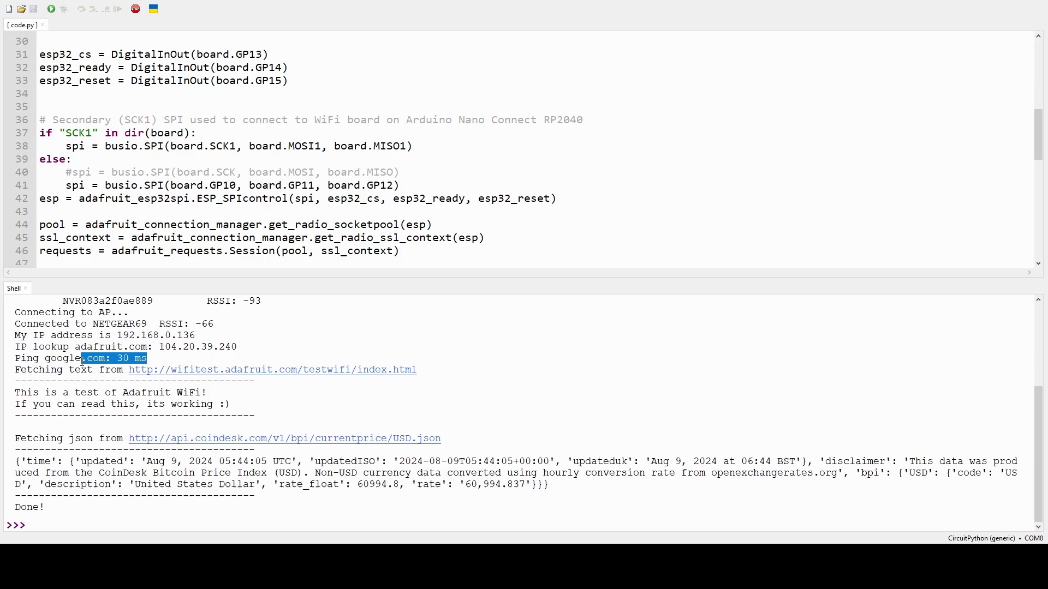
pyautogui.moveTo(418, 370); pyautogui.dragTo(12, 368)
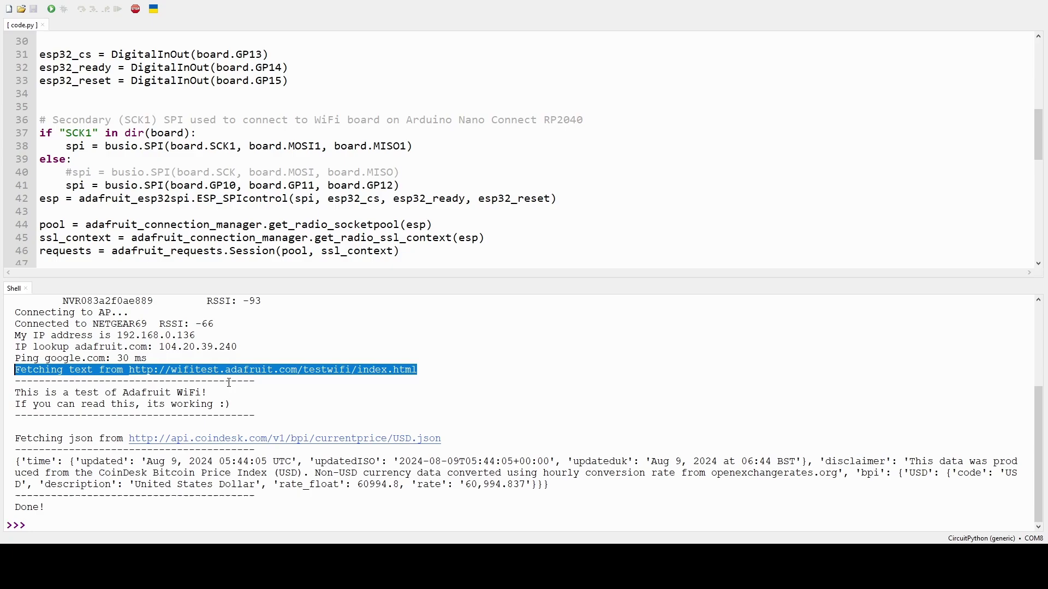
pyautogui.moveTo(232, 404)
pyautogui.mouseDown()
pyautogui.moveTo(11, 404)
pyautogui.moveTo(12, 392)
pyautogui.mouseUp()
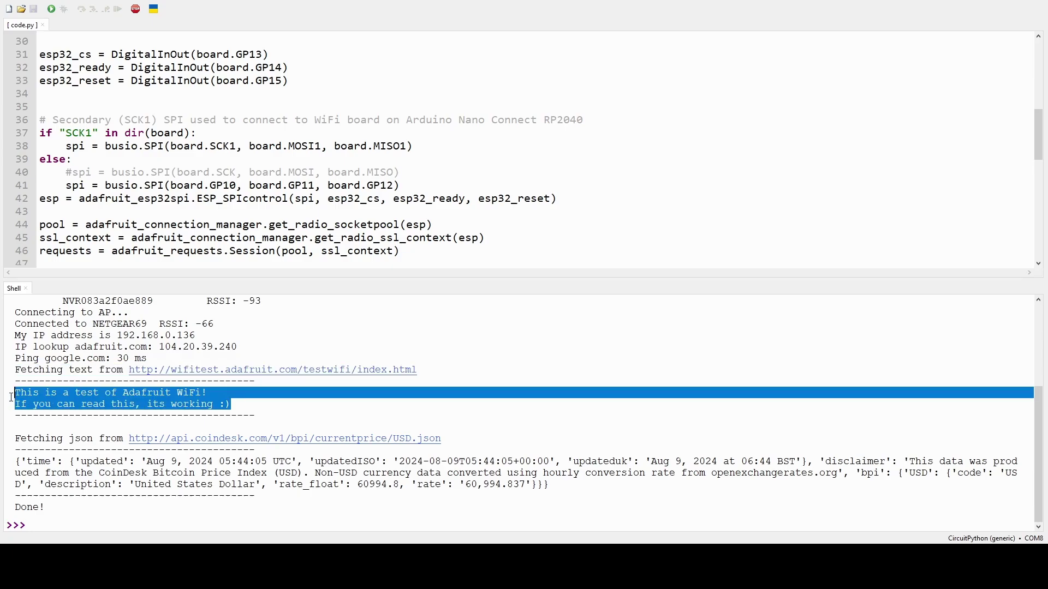
pyautogui.moveTo(455, 440); pyautogui.dragTo(13, 438)
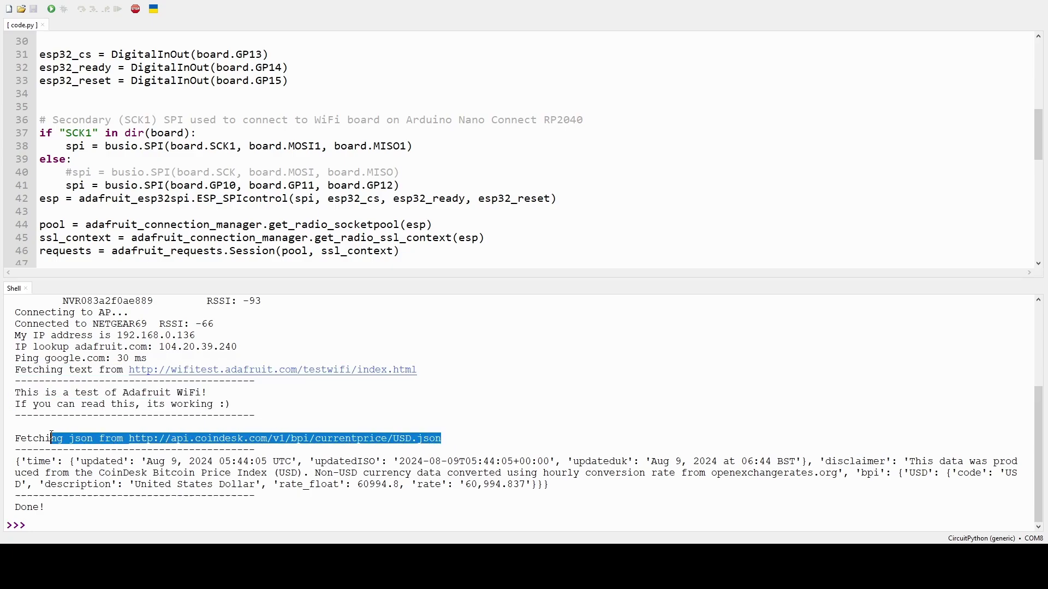